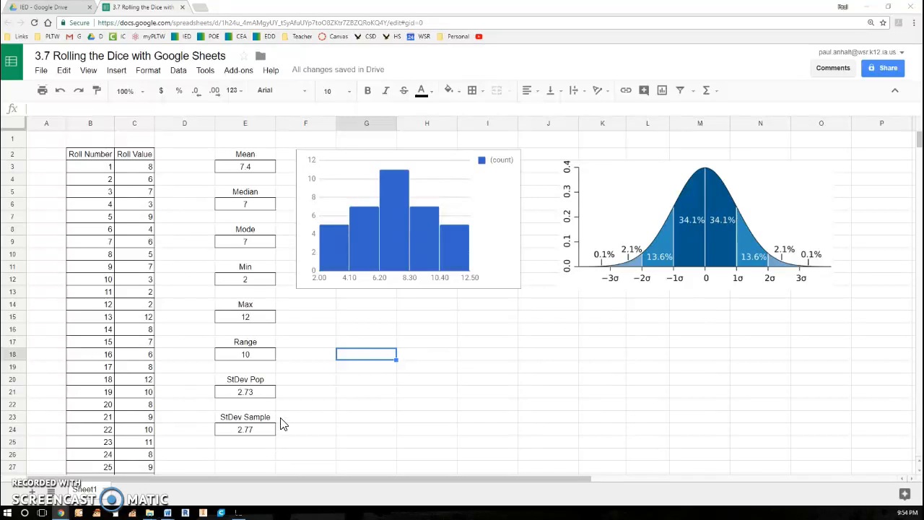
# Step: Bold the StDev Sample label and value in E23:E24 and the Mean label and value in E2:E3
pyautogui.click(244, 417)
pyautogui.keyDown('shift'); pyautogui.click(243, 425); pyautogui.keyUp('shift')
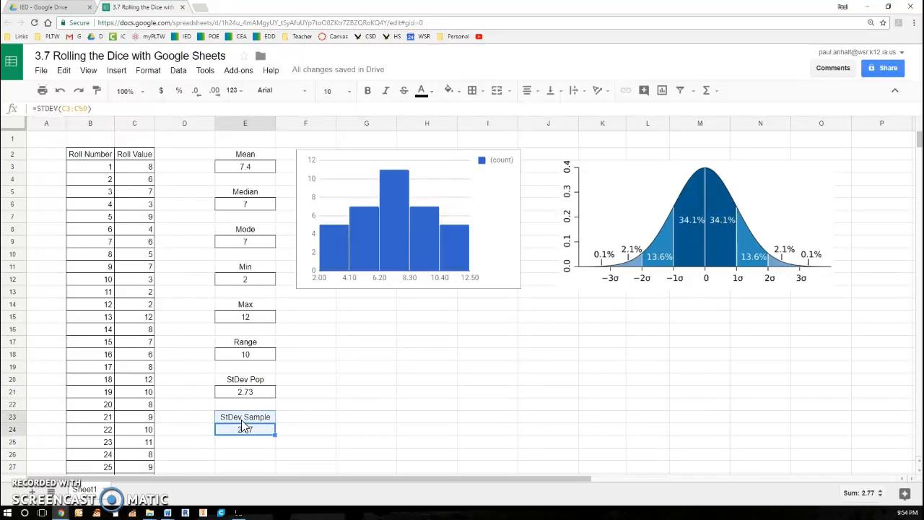
pyautogui.hotkey('ctrl', 'b')
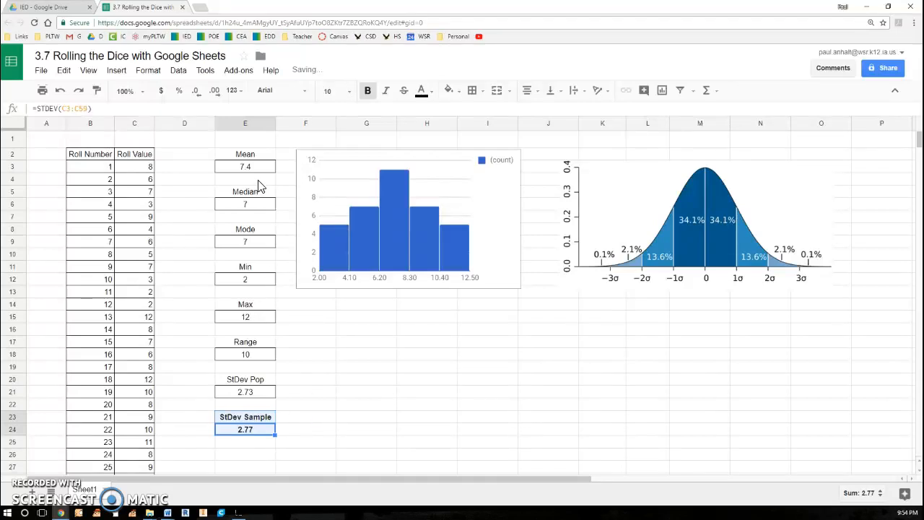
pyautogui.moveTo(258, 155); pyautogui.dragTo(260, 166)
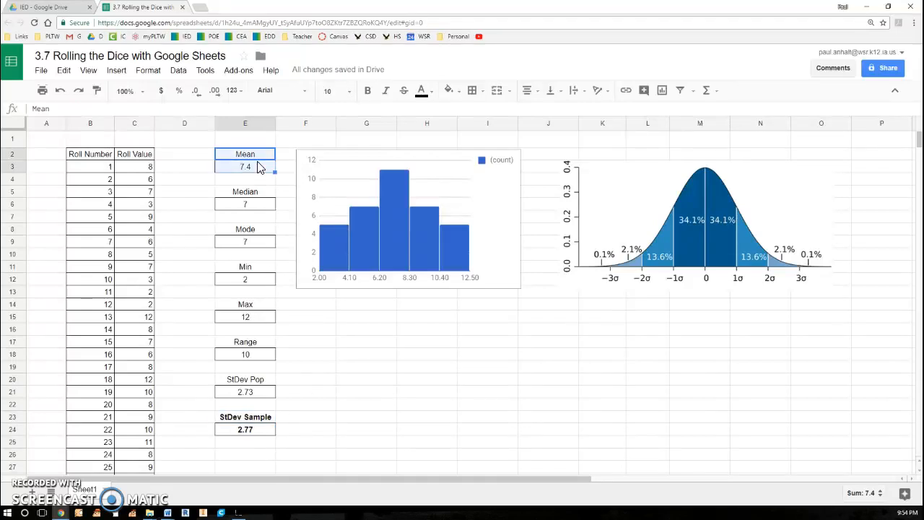
pyautogui.hotkey('ctrl', 'b')
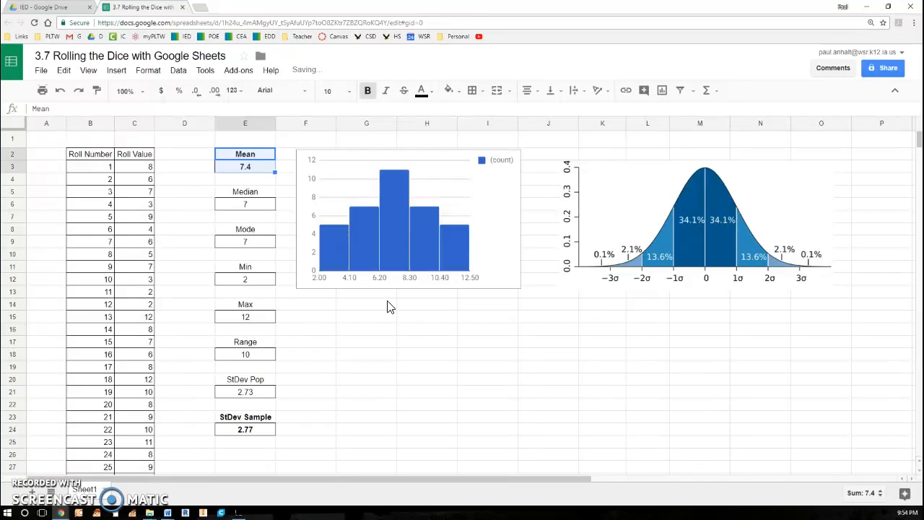
pyautogui.click(627, 190)
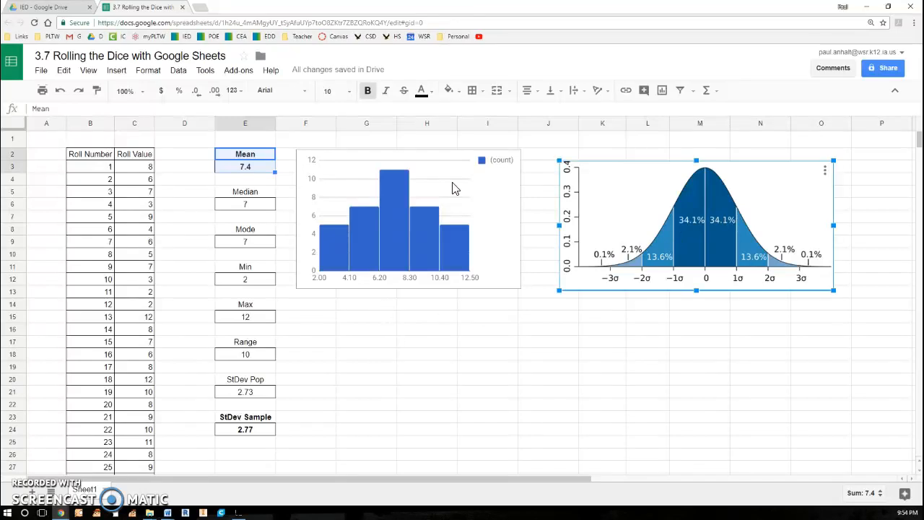
pyautogui.click(487, 192)
pyautogui.click(627, 174)
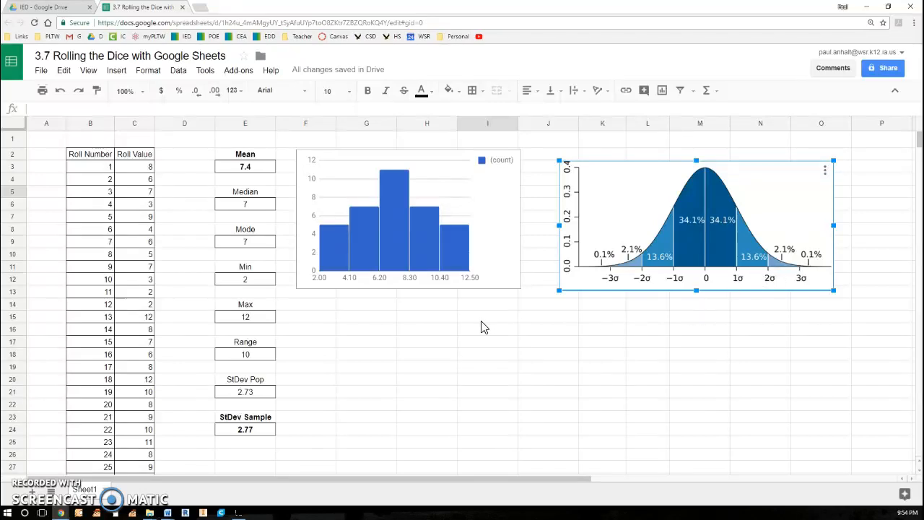
# Step: Enter the labels -3 SD, -2 SD, -1 SD and Mean across G23:J23
pyautogui.click(367, 411)
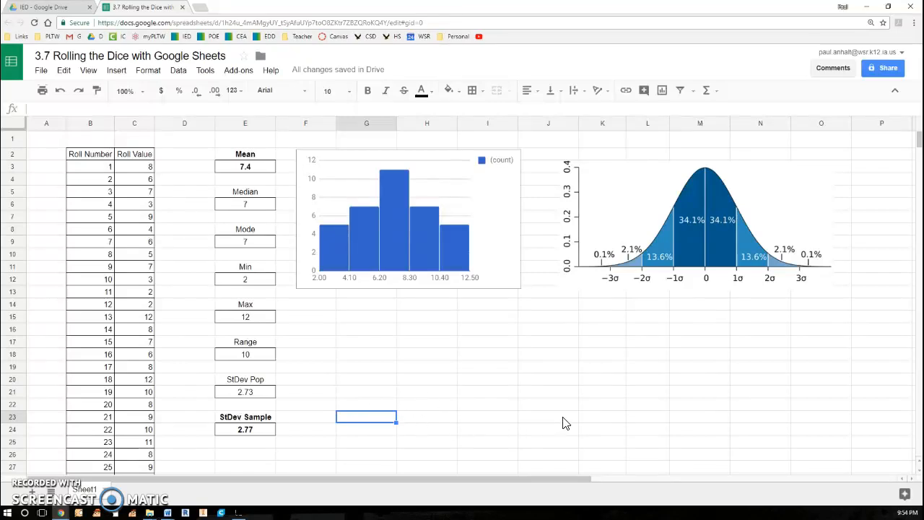
pyautogui.write('=')
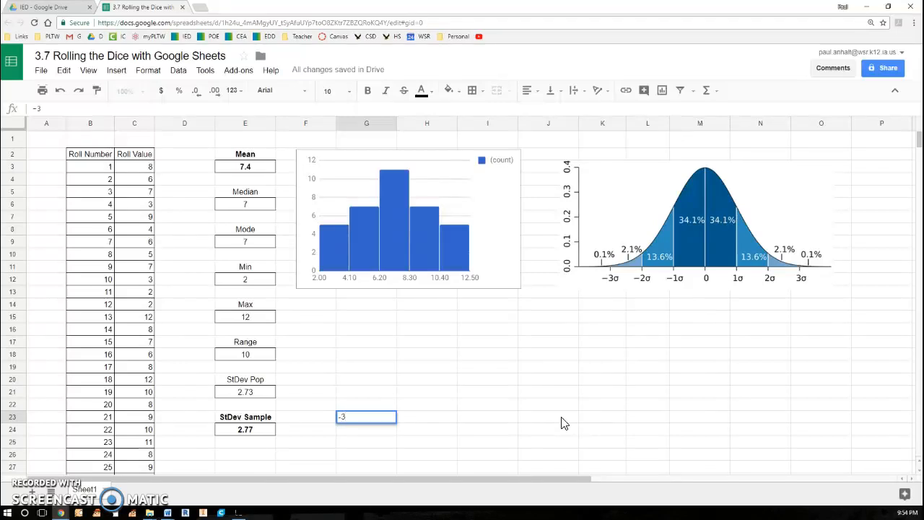
pyautogui.write('3 SD')
pyautogui.press('Tab')
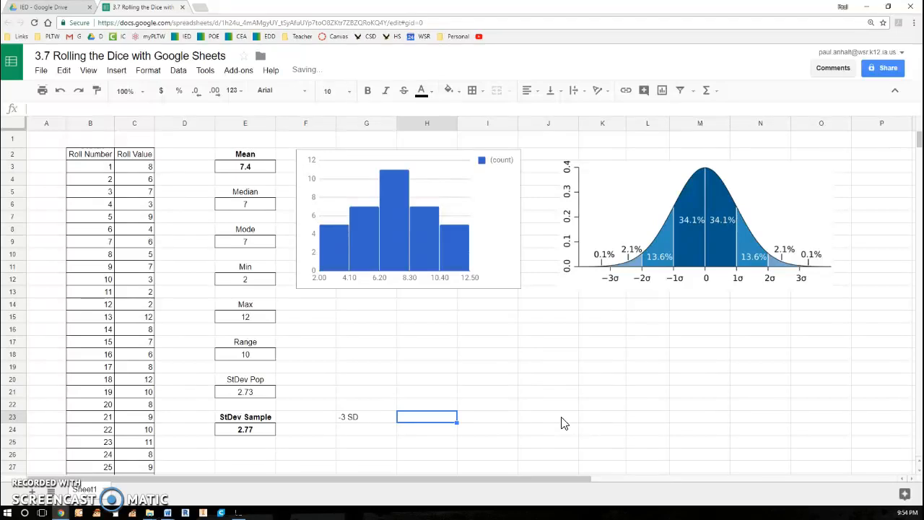
pyautogui.write('-')
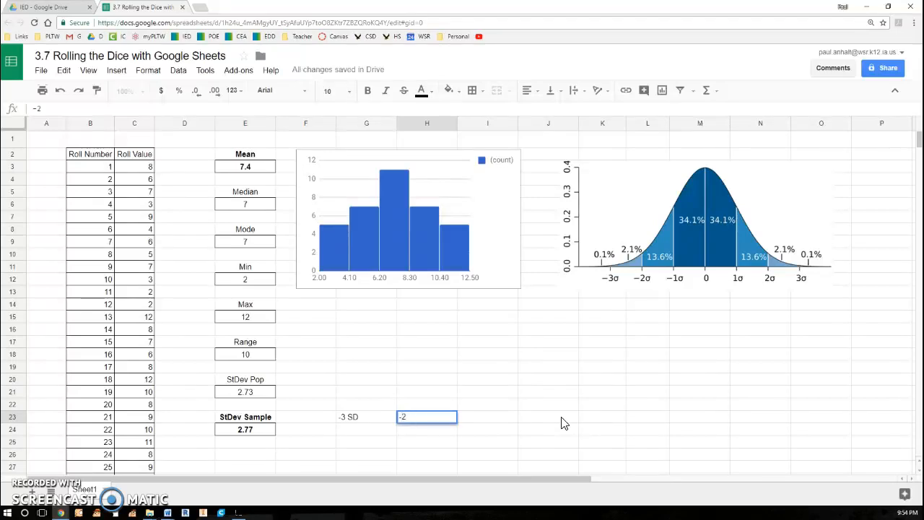
pyautogui.write('2 SD')
pyautogui.press('Tab')
pyautogui.write('-1 SD')
pyautogui.press('Tab')
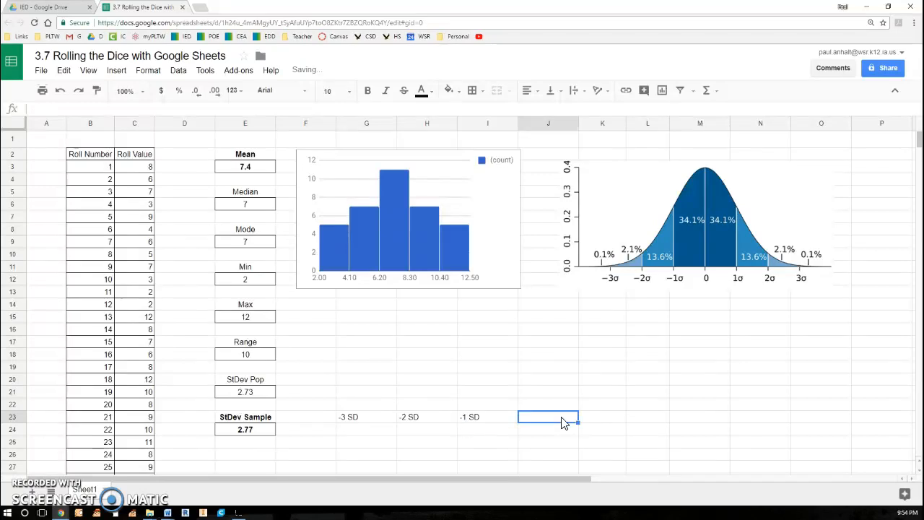
pyautogui.write('Mean')
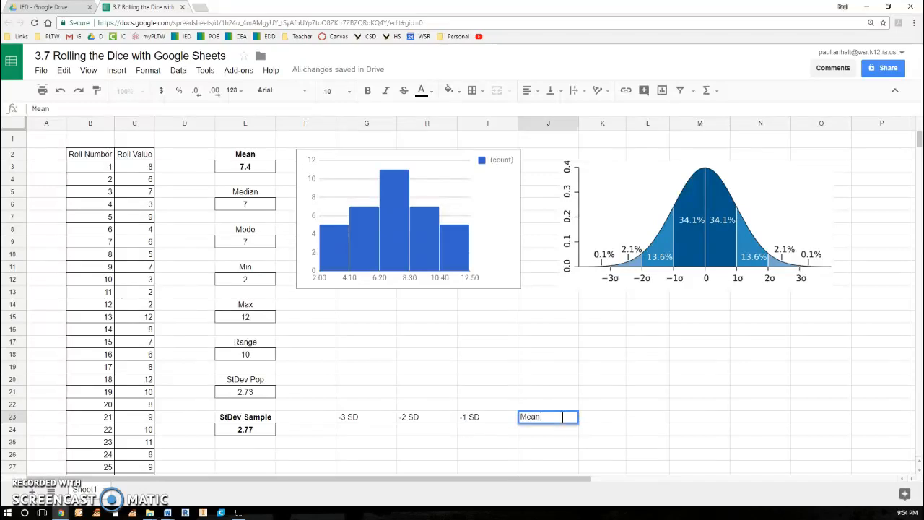
pyautogui.press('Tab')
# Step: Try to enter the label +1 SD in K23 without a leading space
pyautogui.write('+1 S')
pyautogui.press('BackSpace')
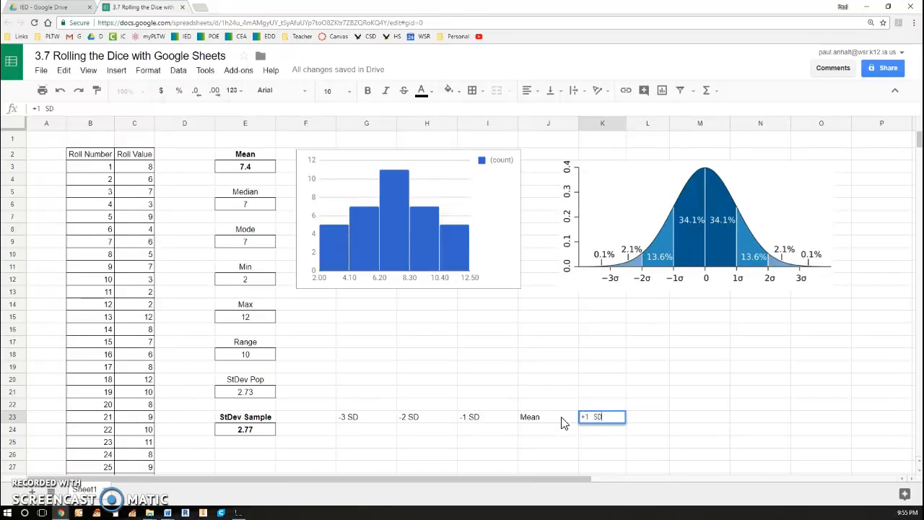
pyautogui.write('SD')
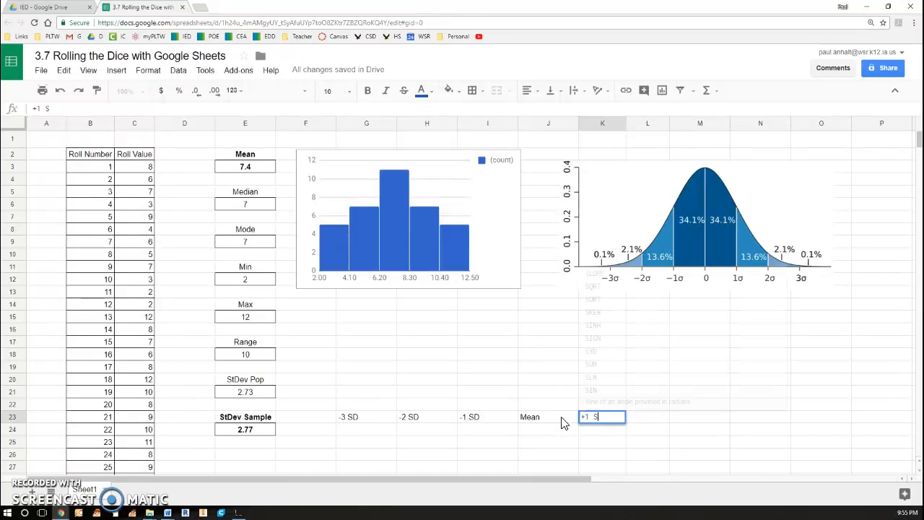
pyautogui.press('Return')
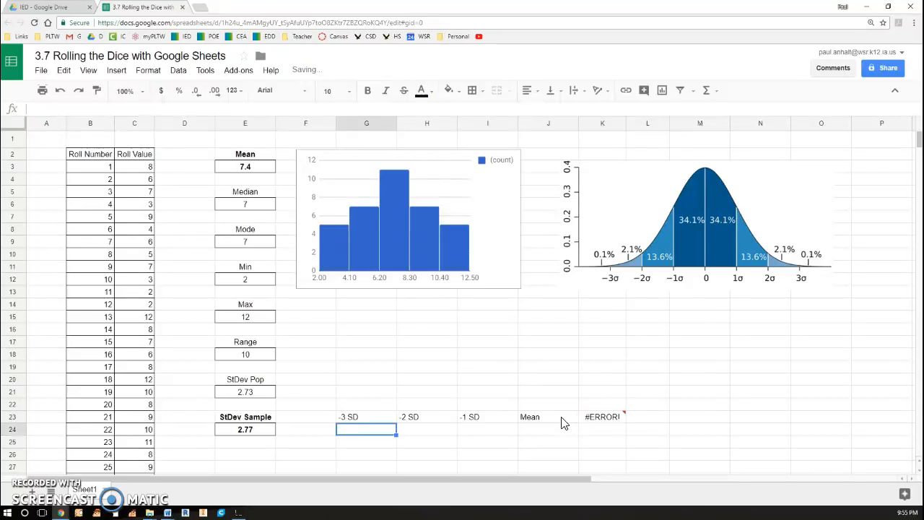
pyautogui.hotkey('ctrl', 'z')
# Step: Enter the label +1 SD in K23, starting it with a space so it counts as text
pyautogui.press('Return')
pyautogui.write('+1')
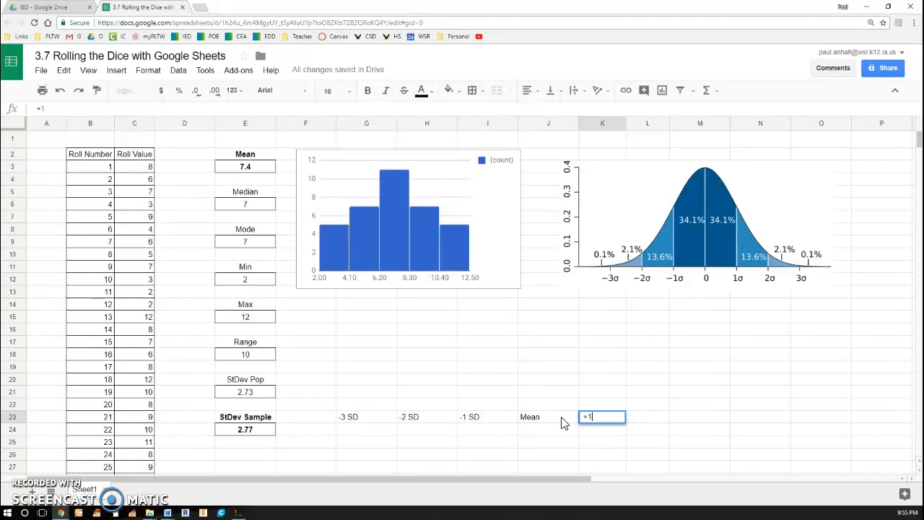
pyautogui.write(' SD')
pyautogui.press('Tab')
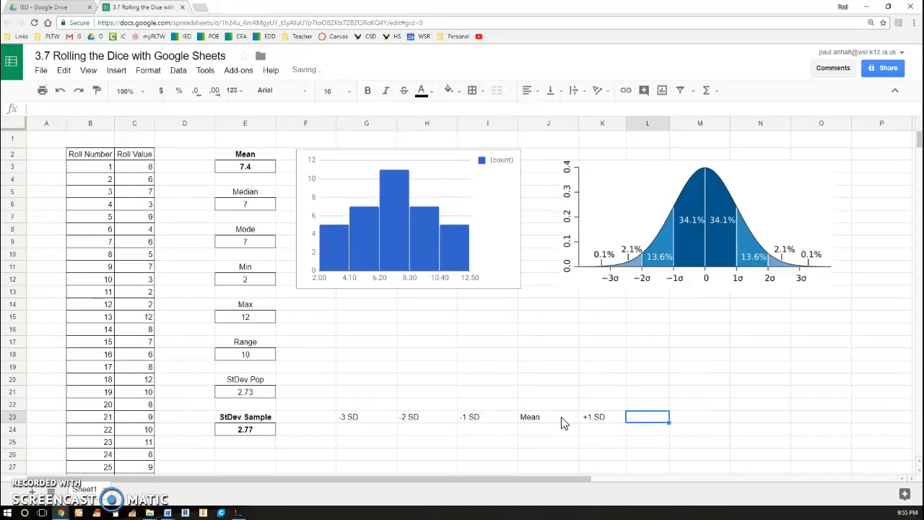
pyautogui.write('+2 SD')
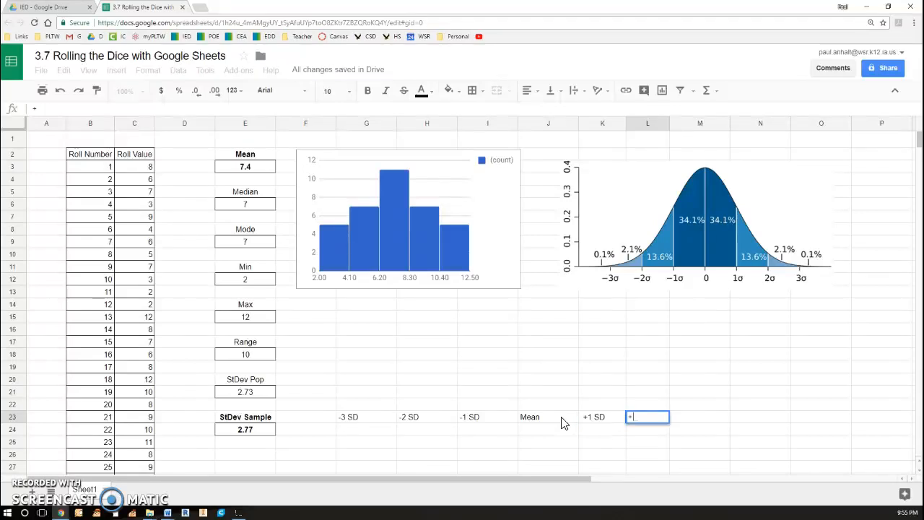
pyautogui.press('BackSpace')
pyautogui.press('BackSpace')
pyautogui.press('BackSpace')
pyautogui.press('BackSpace')
pyautogui.press('BackSpace')
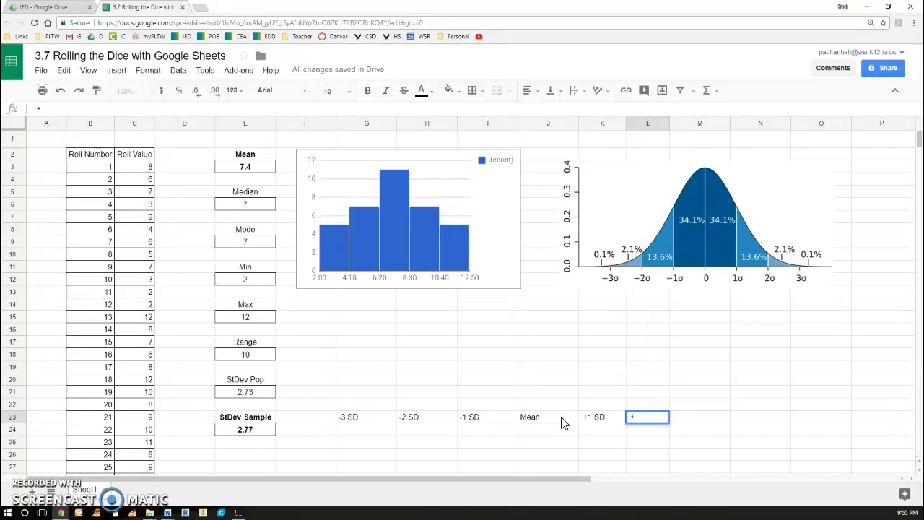
# Step: Enter the labels +2 SD and +3 SD in L23 and M23, each with a leading space
pyautogui.write('+2 SD')
pyautogui.press('Tab')
pyautogui.write('+3 SD')
pyautogui.press('Return')
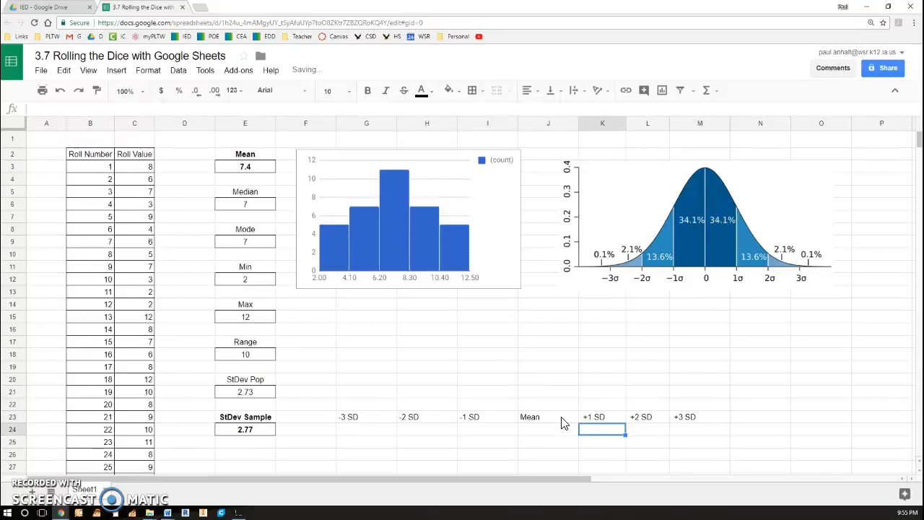
# Step: Link the cell below the Mean label, J24, to the calculated mean with the formula =E3
pyautogui.click(564, 424)
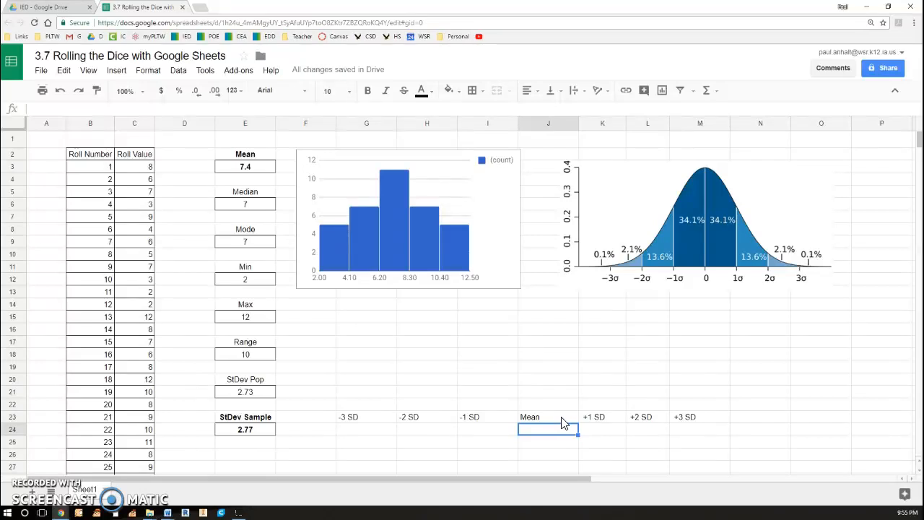
pyautogui.write('=')
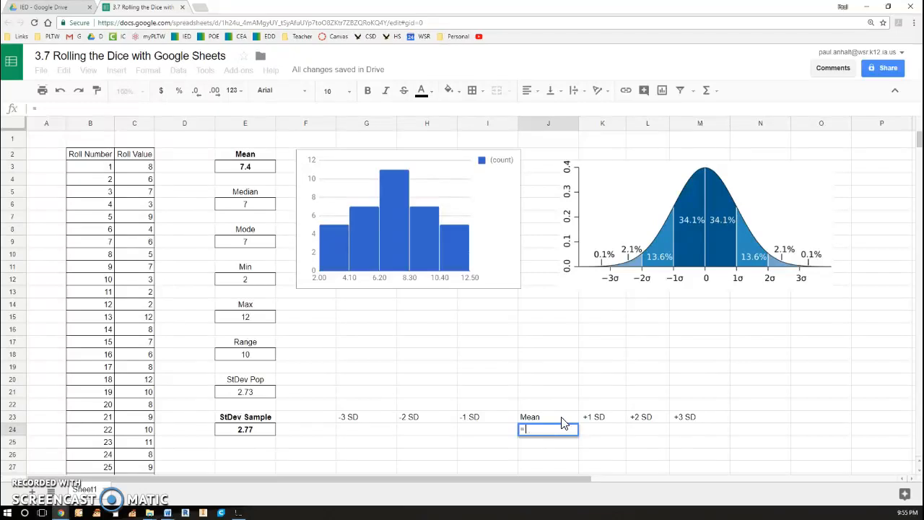
pyautogui.click(268, 170)
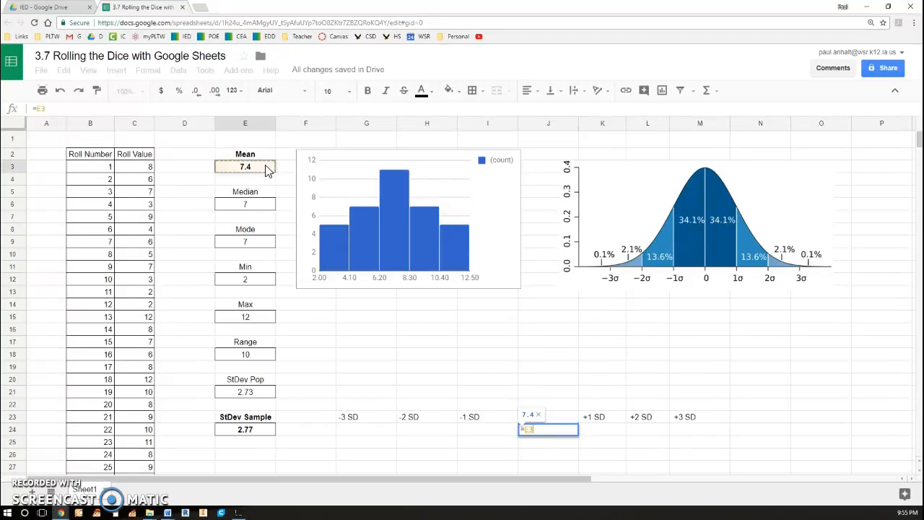
pyautogui.press('Return')
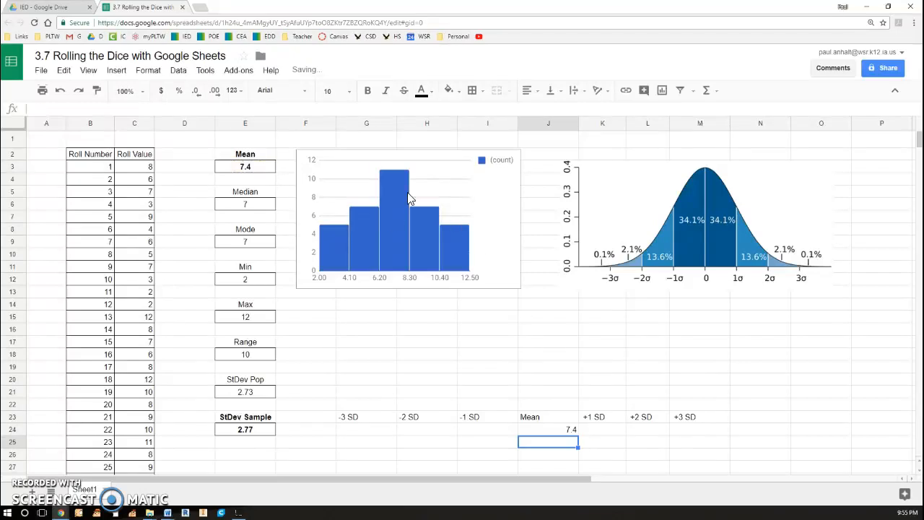
# Step: Test the link by entering 65465465 in the mean cell E3, and undo that entry
pyautogui.click(257, 168)
pyautogui.write('65465465')
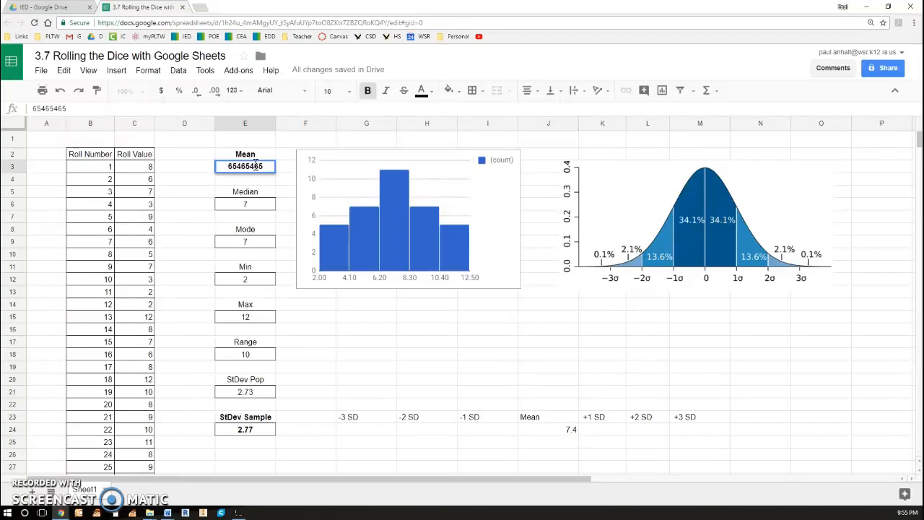
pyautogui.press('Return')
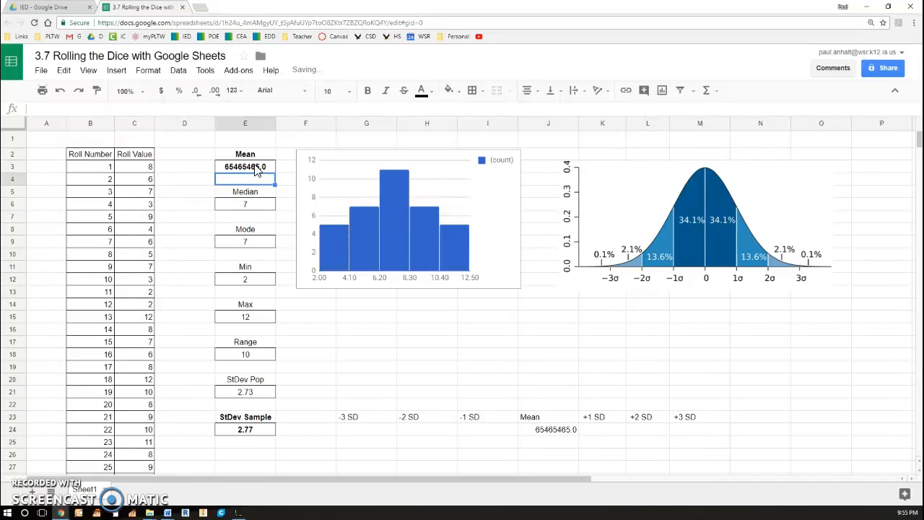
pyautogui.hotkey('ctrl', 'z')
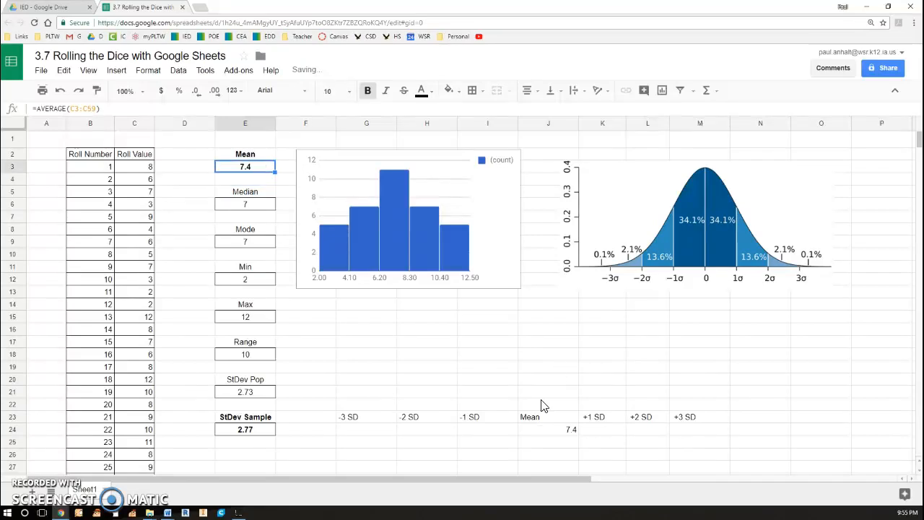
# Step: Center-align the row of labels in G23:M23
pyautogui.moveTo(374, 423); pyautogui.dragTo(692, 422)
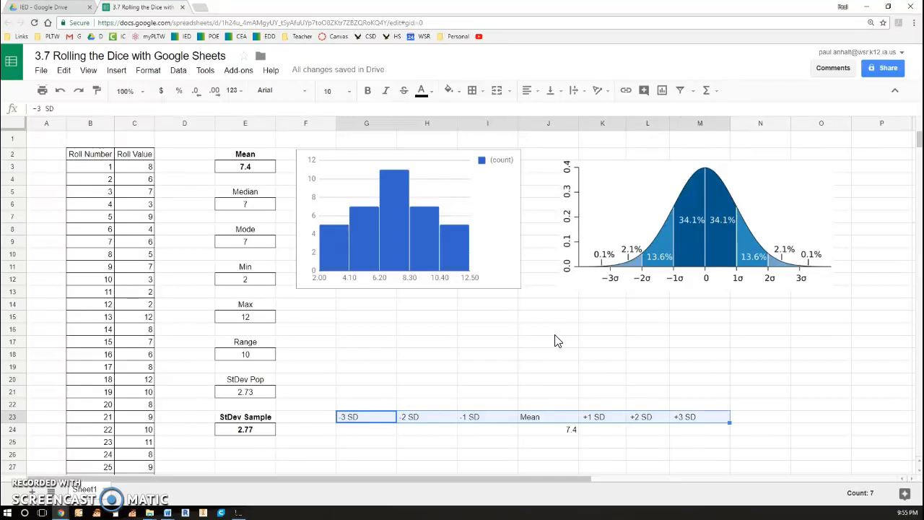
pyautogui.click(527, 90)
pyautogui.click(545, 118)
# Step: Center-align the value cells G24:M24 and apply borders on all their sides
pyautogui.moveTo(373, 429); pyautogui.dragTo(726, 432)
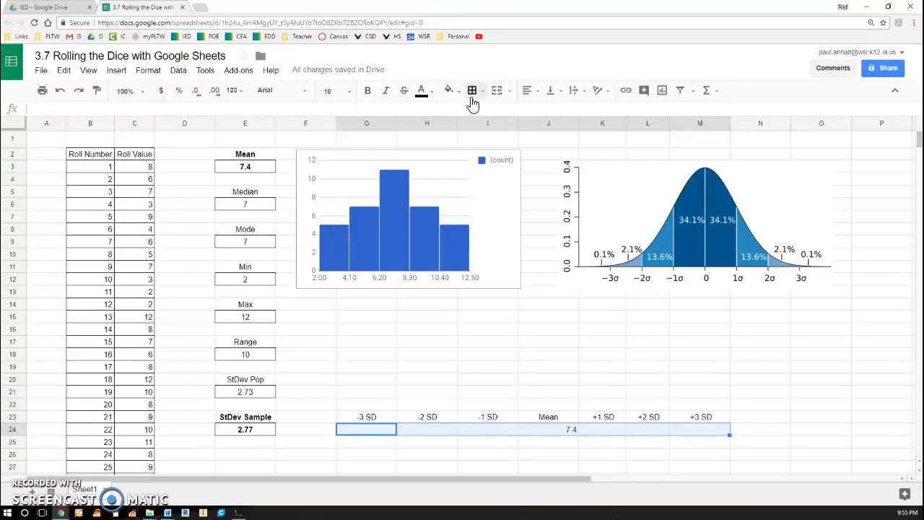
pyautogui.click(524, 97)
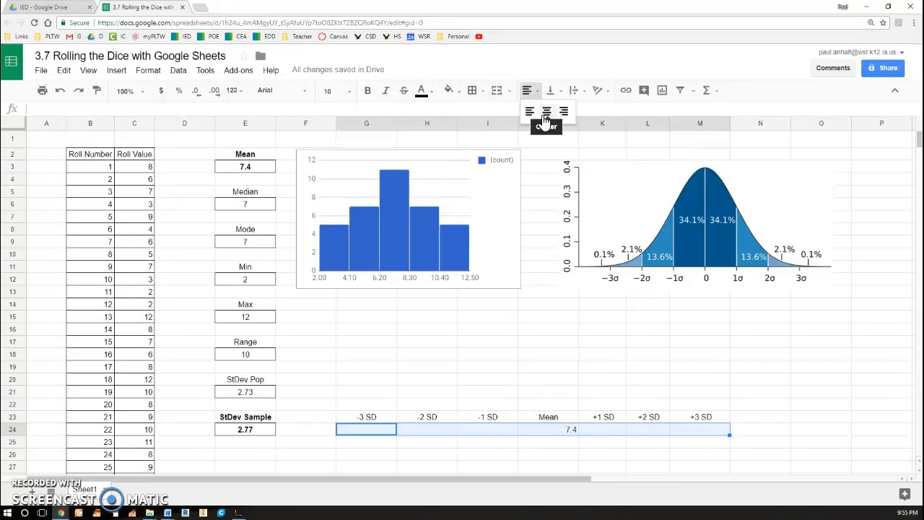
pyautogui.click(547, 112)
pyautogui.click(473, 90)
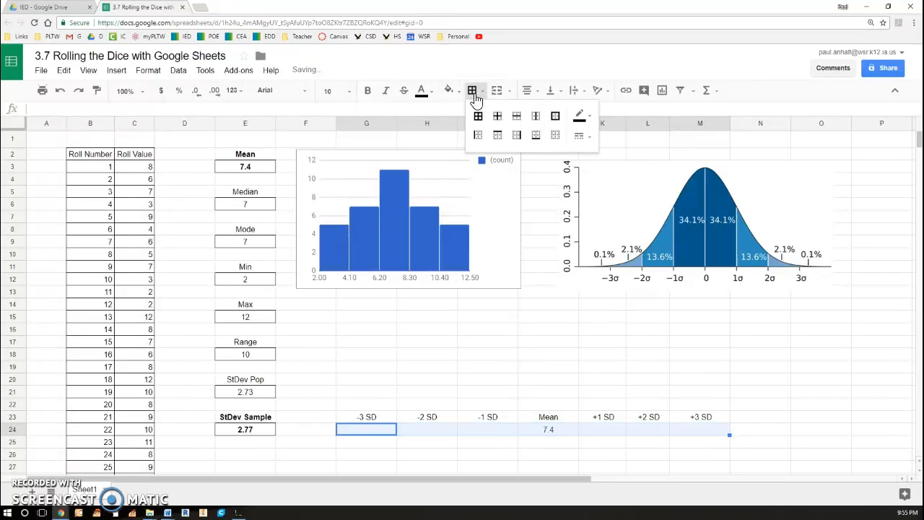
pyautogui.click(478, 116)
pyautogui.click(576, 360)
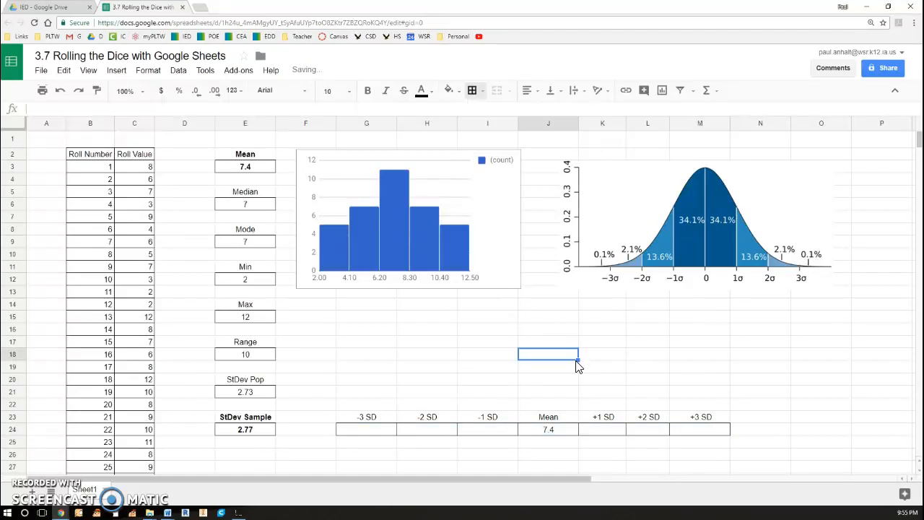
pyautogui.click(499, 435)
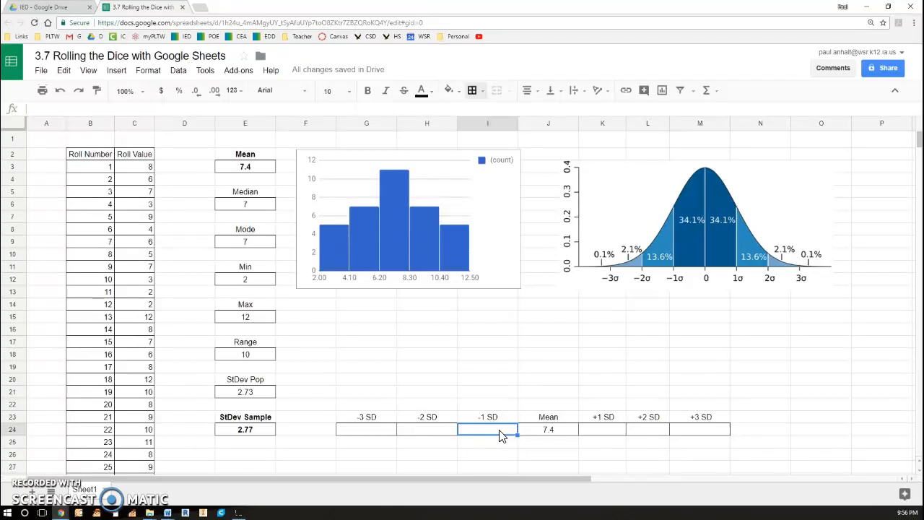
pyautogui.click(550, 431)
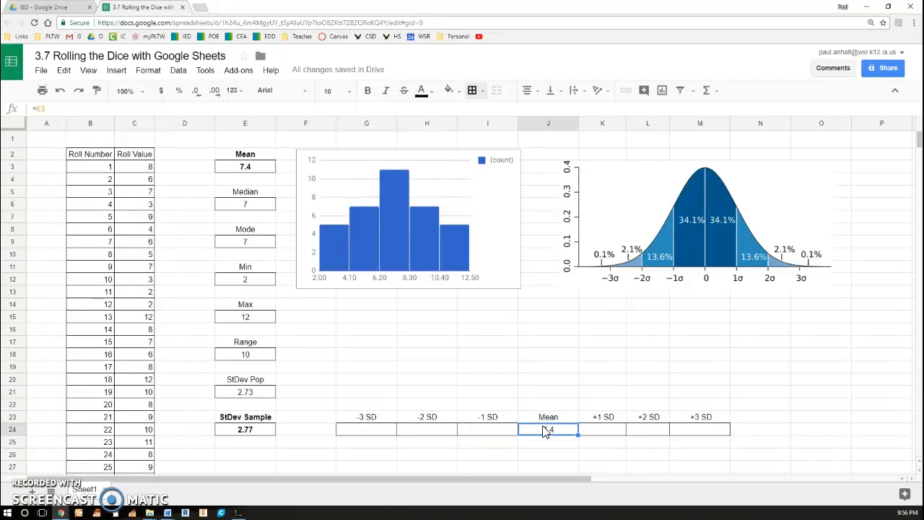
pyautogui.click(244, 432)
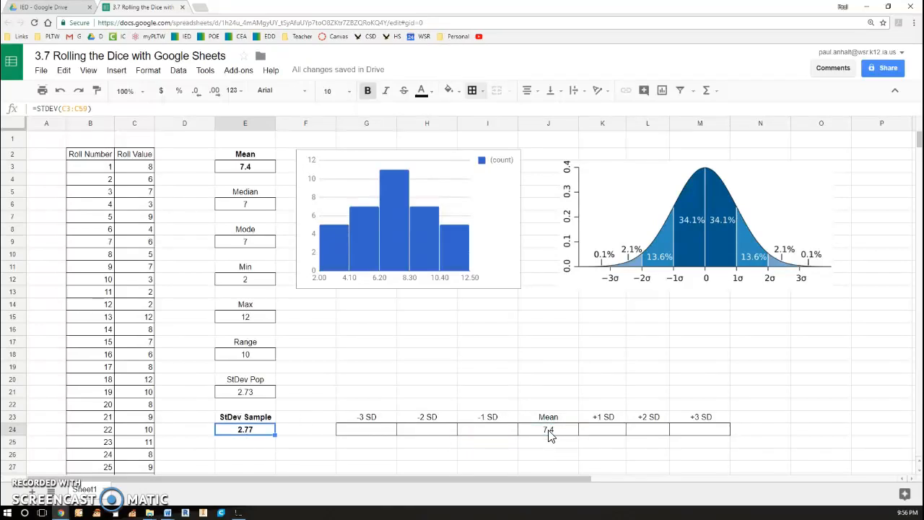
# Step: Calculate the -1 SD value in I24 by subtracting the sample standard deviation from the mean with =J24-E24
pyautogui.click(491, 433)
pyautogui.write('=')
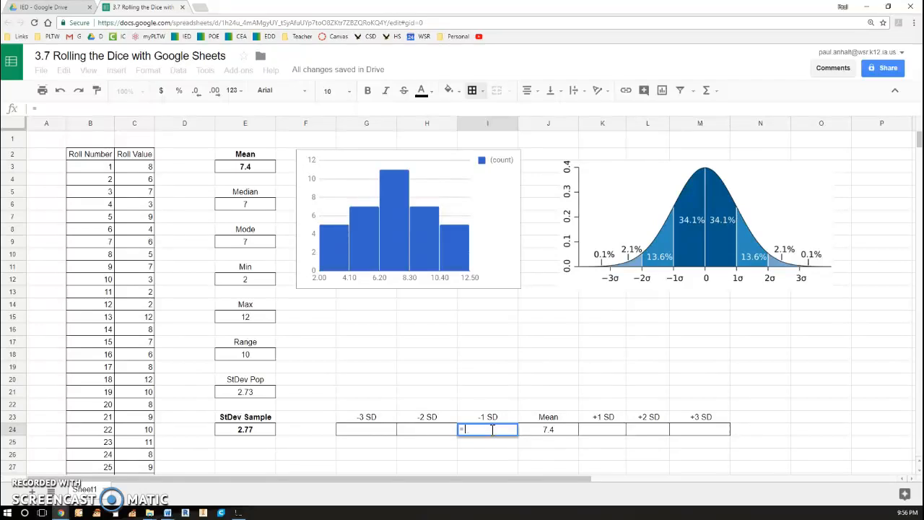
pyautogui.click(550, 433)
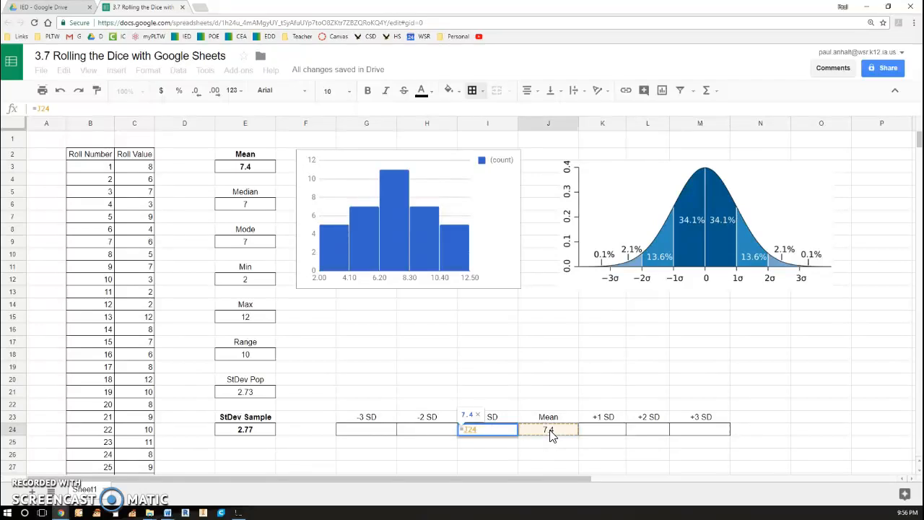
pyautogui.write('-')
pyautogui.click(262, 430)
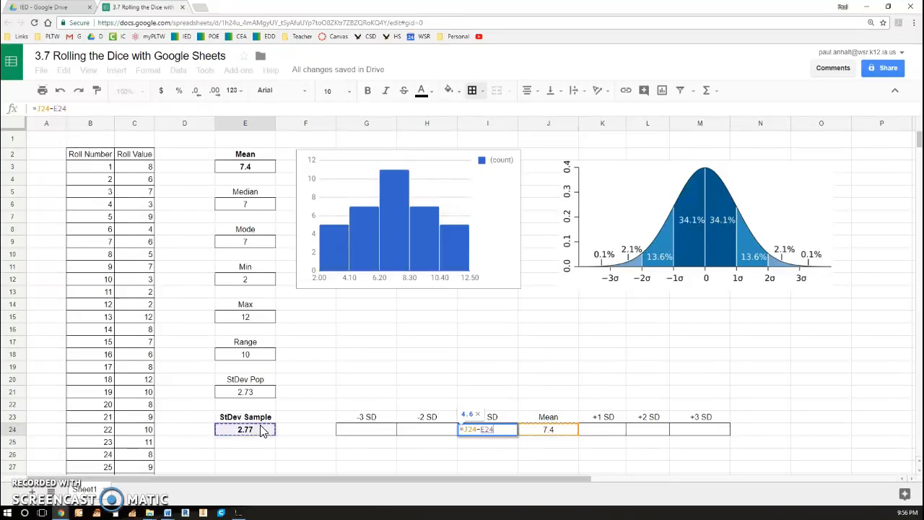
pyautogui.press('Return')
pyautogui.press('Up')
pyautogui.press('Left')
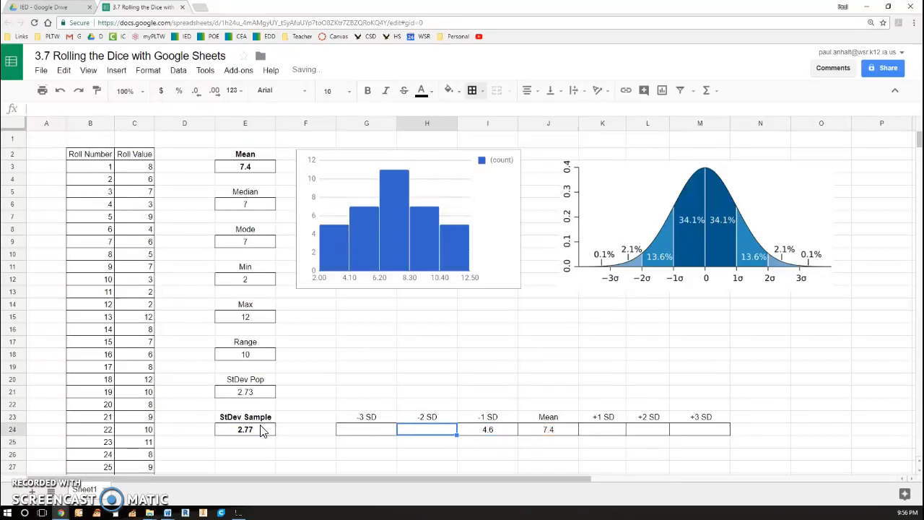
pyautogui.press('Right')
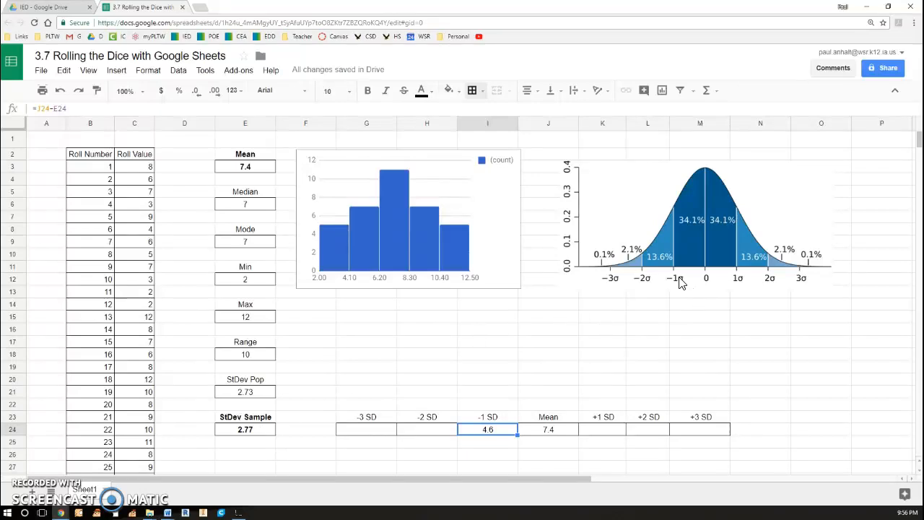
# Step: Calculate the +1 SD value in K24 by adding the sample standard deviation to the mean with =J24+E24
pyautogui.click(598, 431)
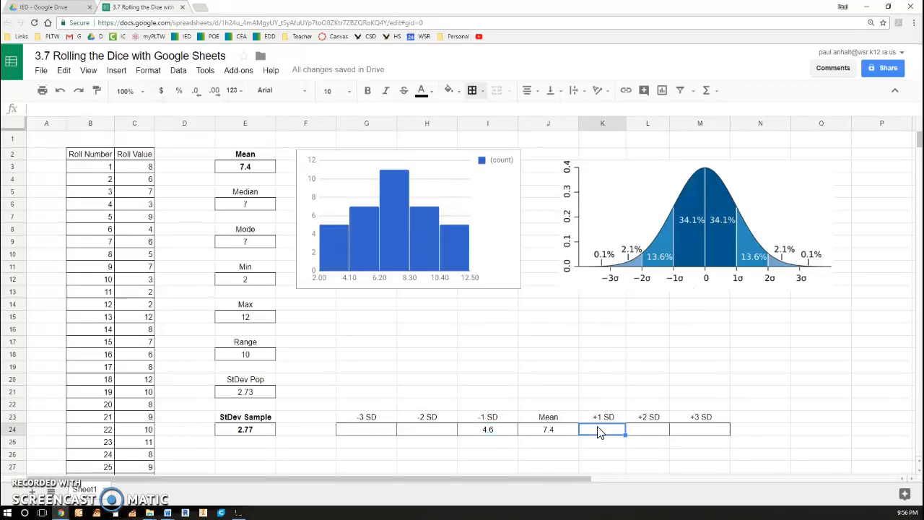
pyautogui.write('=')
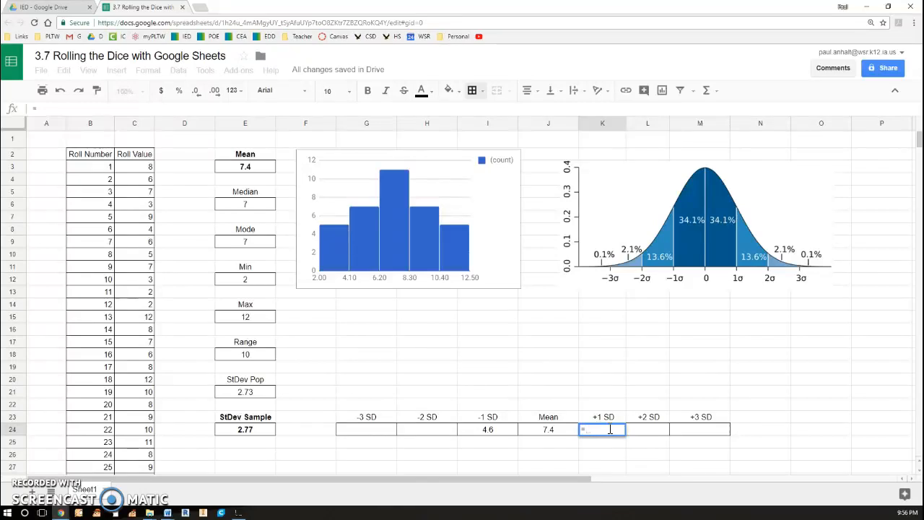
pyautogui.click(564, 431)
pyautogui.write('+')
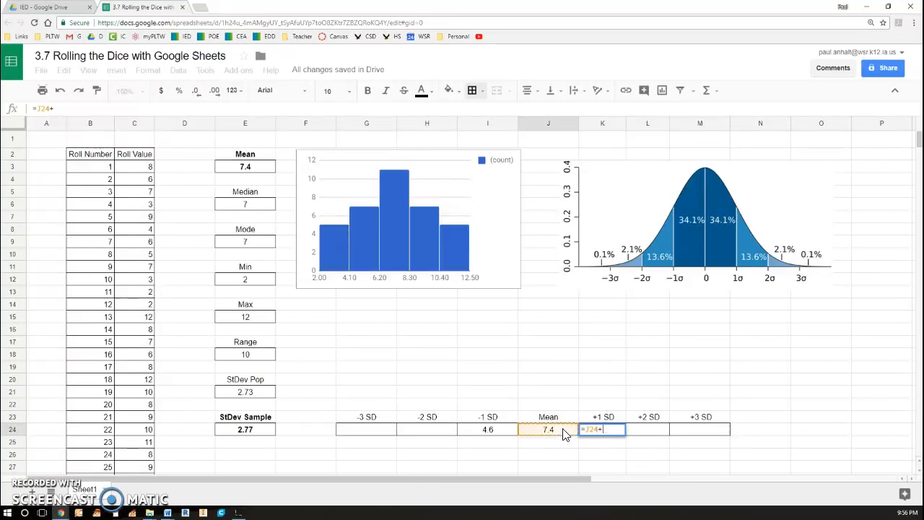
pyautogui.click(247, 431)
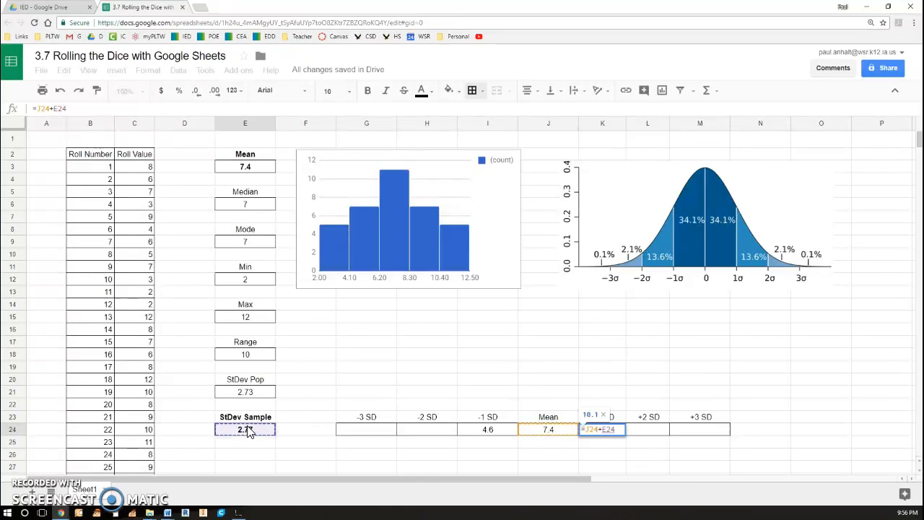
pyautogui.press('Return')
# Step: Calculate the +2 SD value in L24 with the formula =J24+2*E24
pyautogui.click(652, 431)
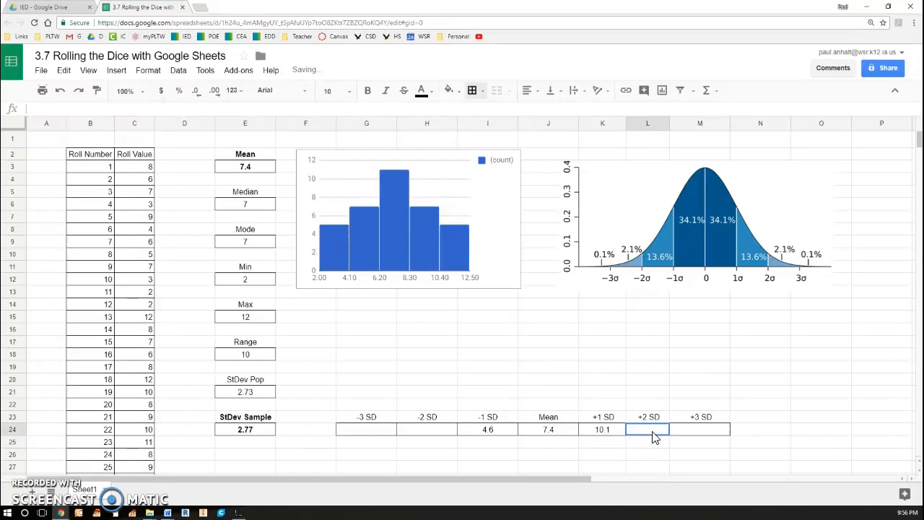
pyautogui.write('=')
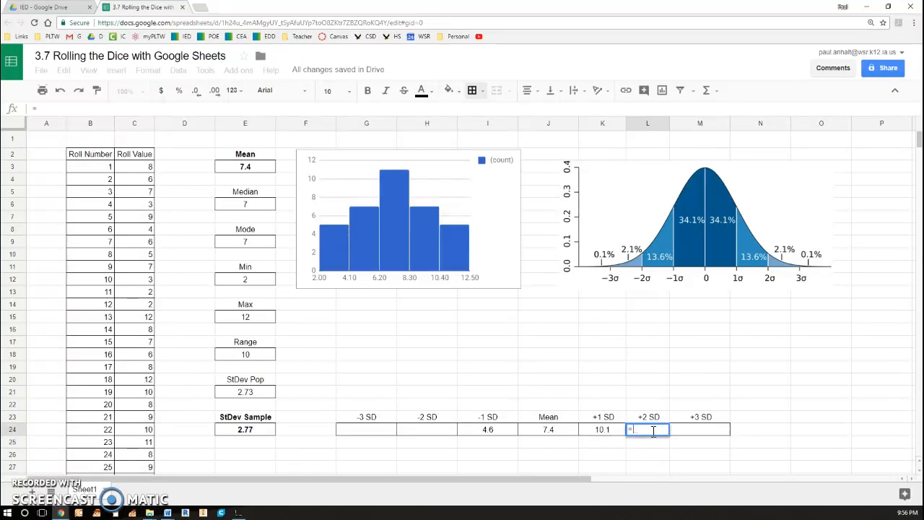
pyautogui.click(566, 432)
pyautogui.write('+2')
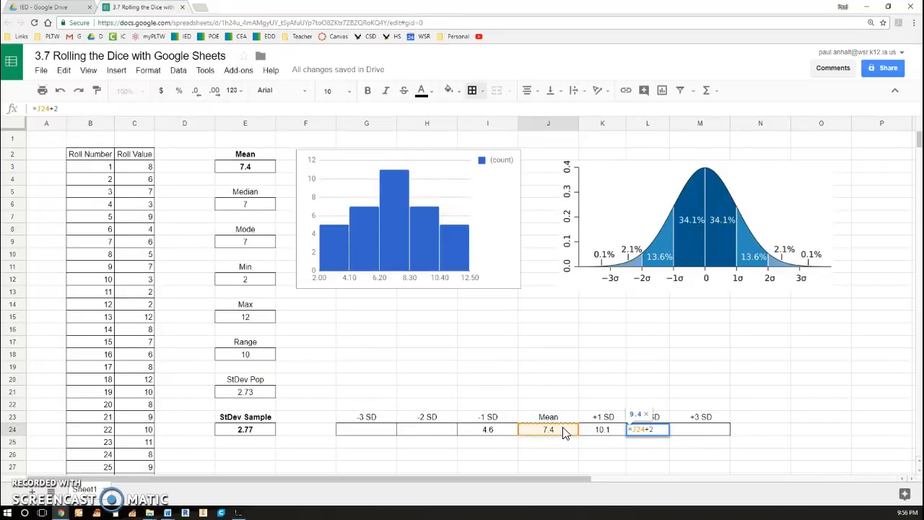
pyautogui.write('*')
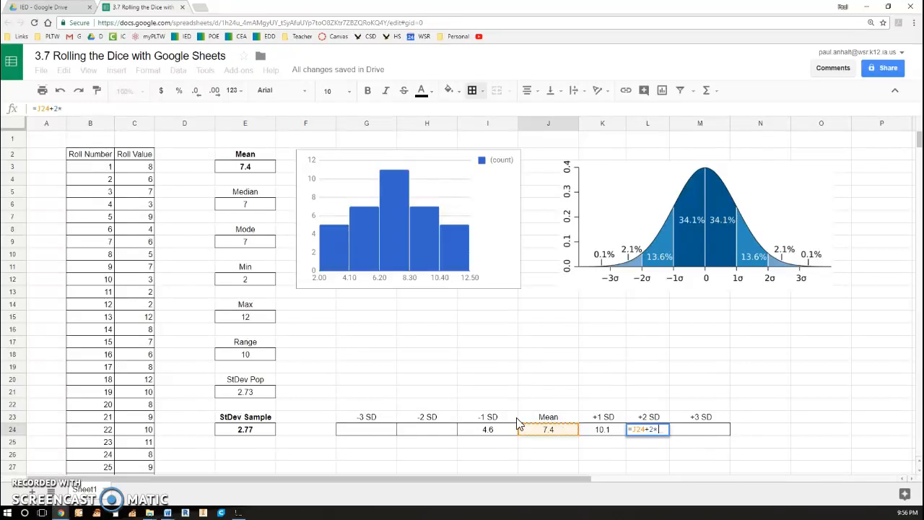
pyautogui.click(265, 434)
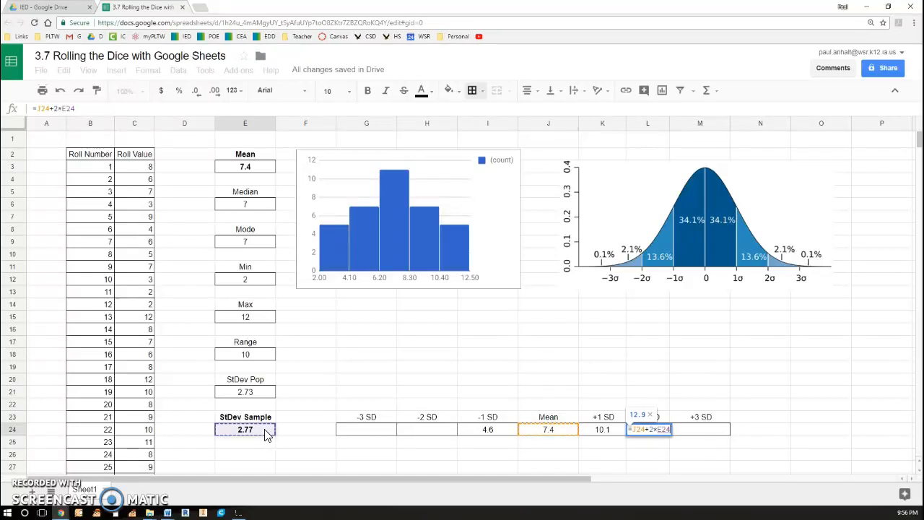
pyautogui.press('Return')
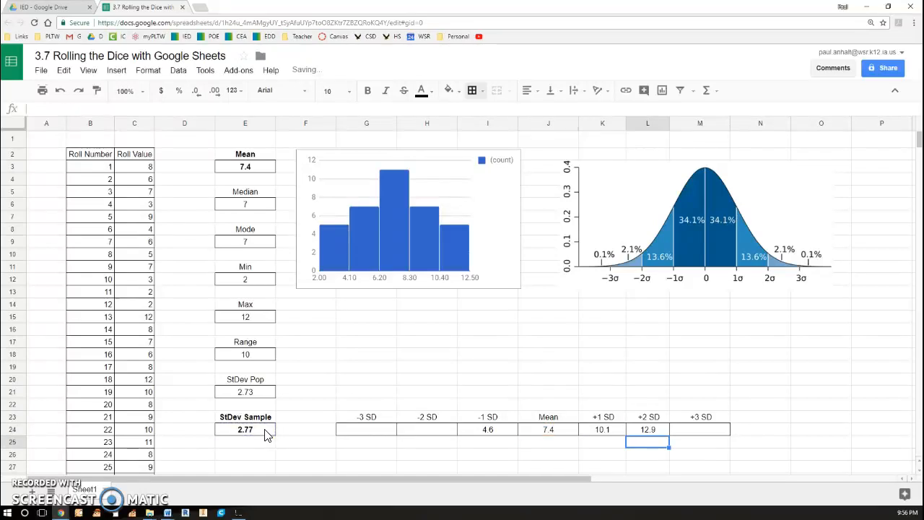
# Step: Calculate the +3 SD value in M24 with the formula =J24+3*E24
pyautogui.press('Up')
pyautogui.press('Right')
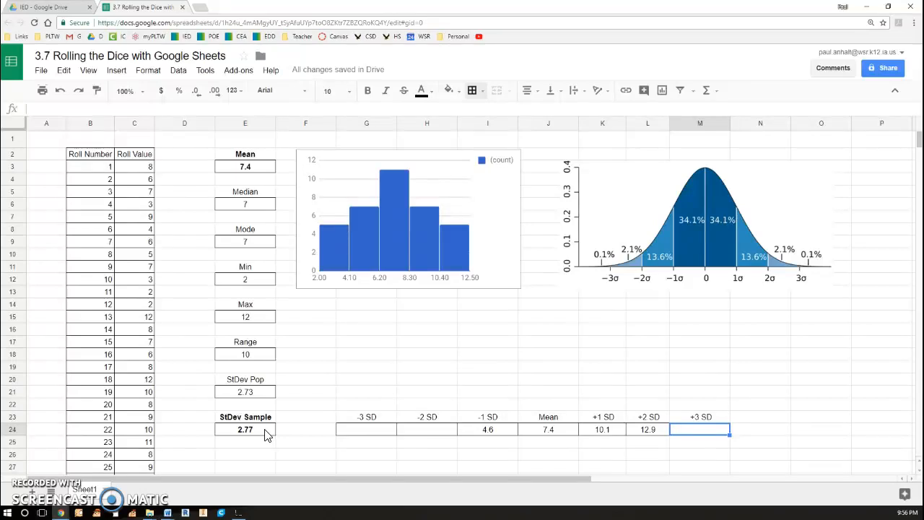
pyautogui.write('=3')
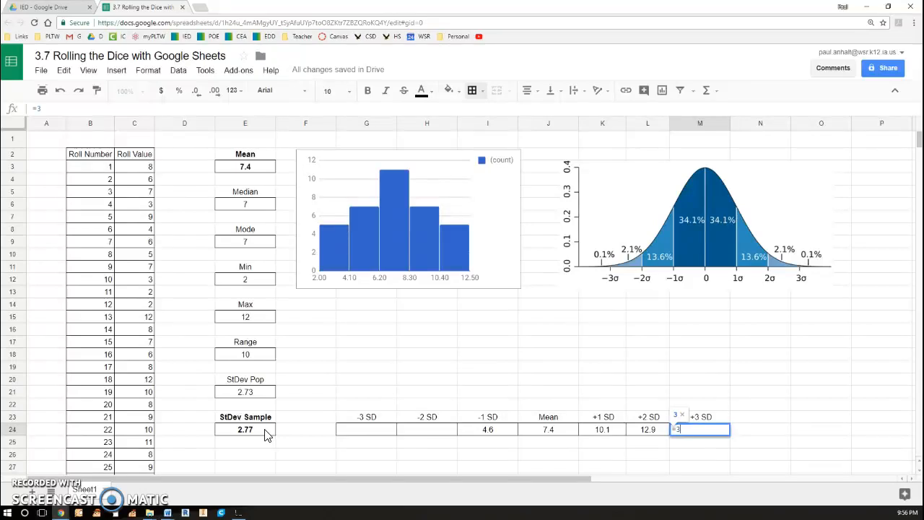
pyautogui.press('BackSpace')
pyautogui.click(536, 433)
pyautogui.write('+3')
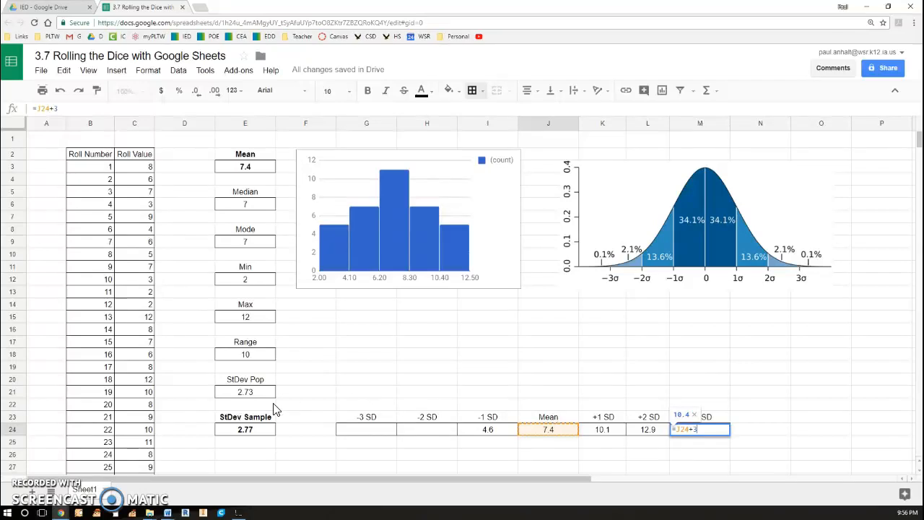
pyautogui.write('*')
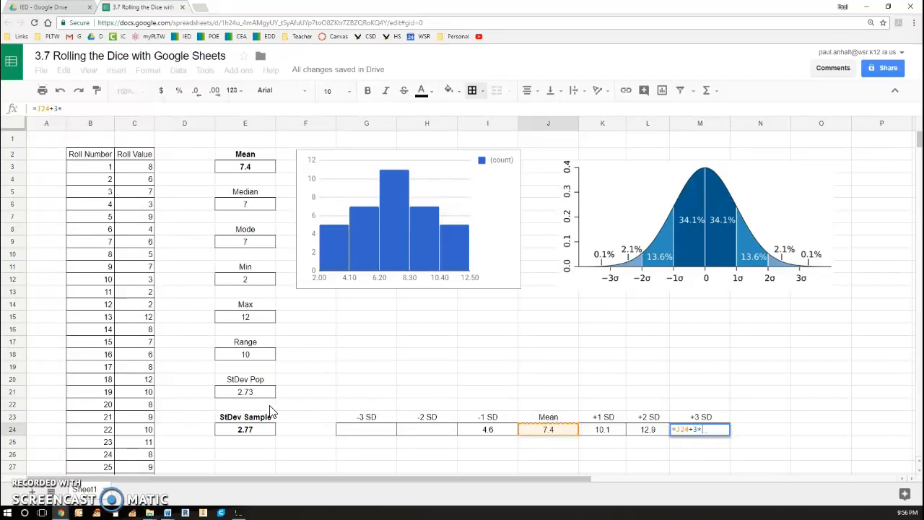
pyautogui.click(242, 431)
pyautogui.press('Return')
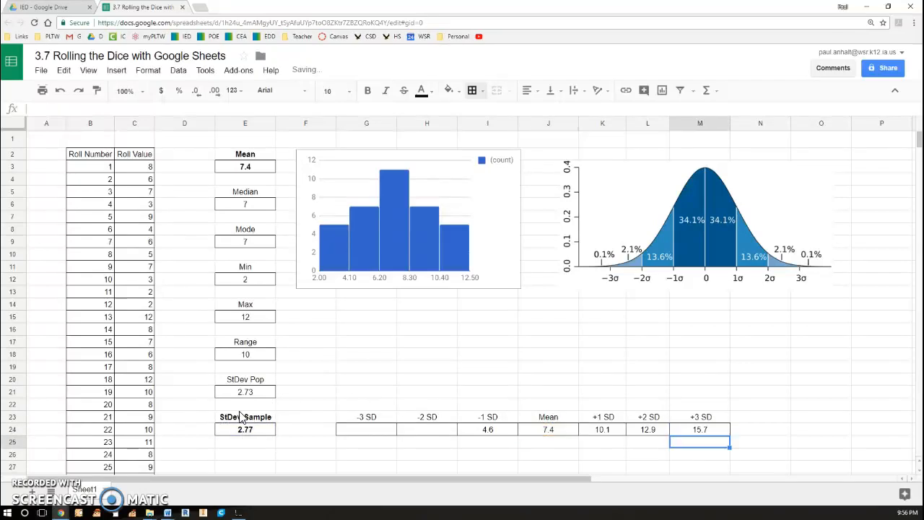
pyautogui.click(703, 430)
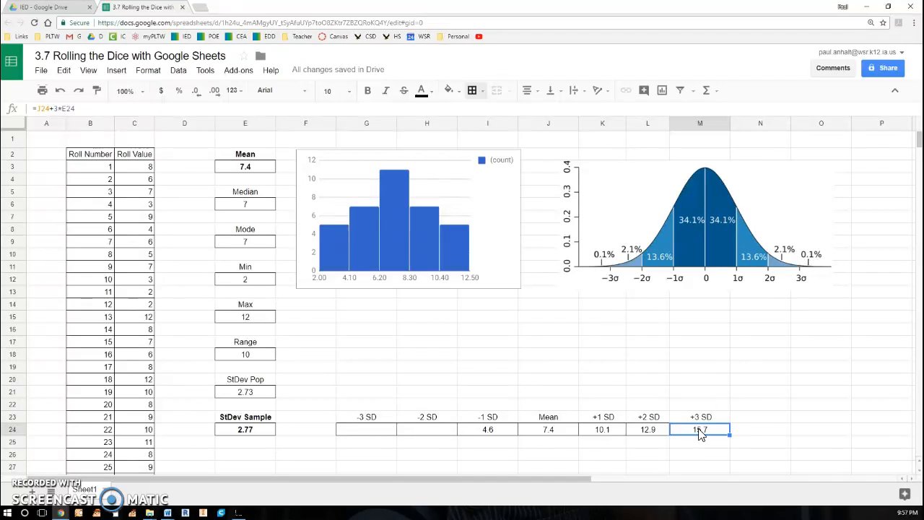
# Step: Calculate the -2 SD value in H24 with the formula =J24-2*E24
pyautogui.click(446, 436)
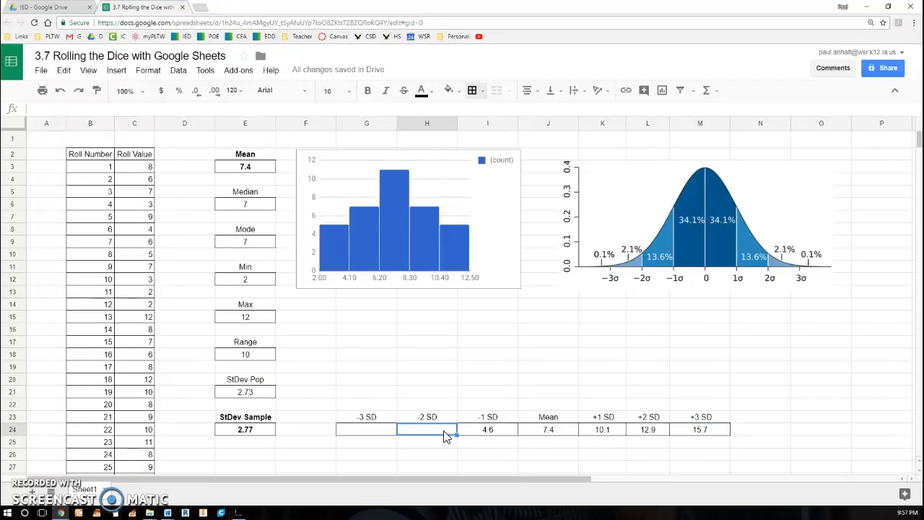
pyautogui.write('=')
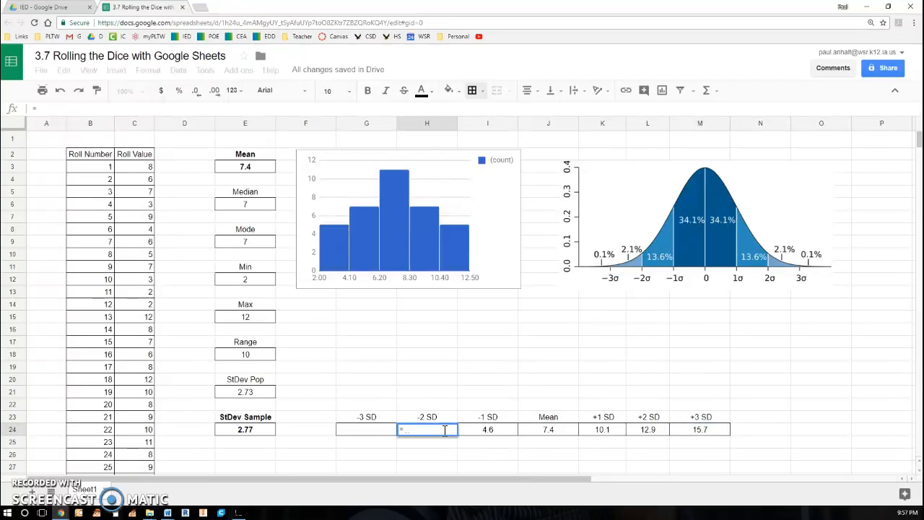
pyautogui.click(558, 436)
pyautogui.write('-2')
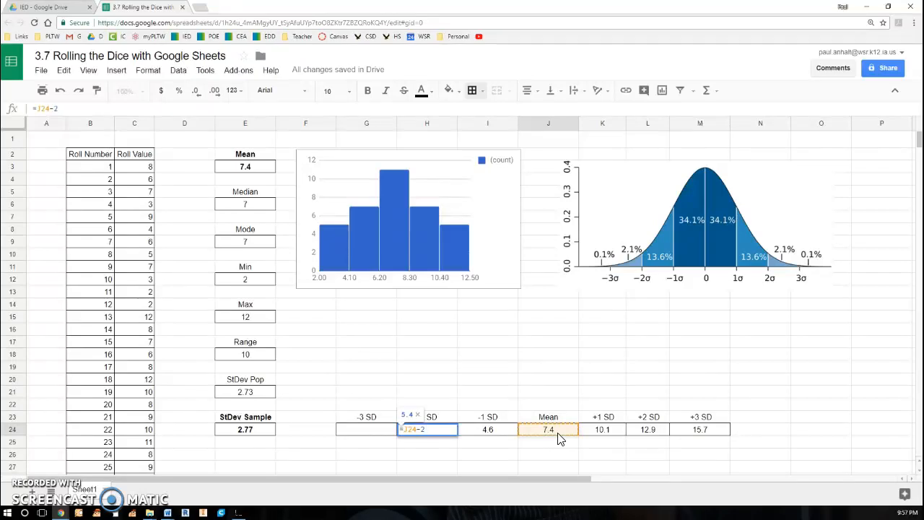
pyautogui.write('*')
pyautogui.click(231, 433)
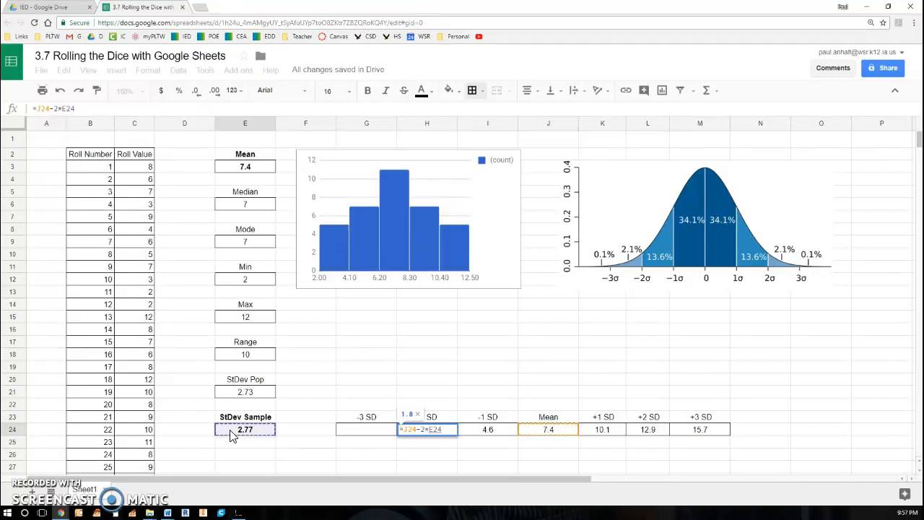
pyautogui.press('Return')
# Step: Calculate the -3 SD value in G24 with the formula =J24-3*E24, and select the +3 SD value cell M24
pyautogui.press('Up')
pyautogui.press('Left')
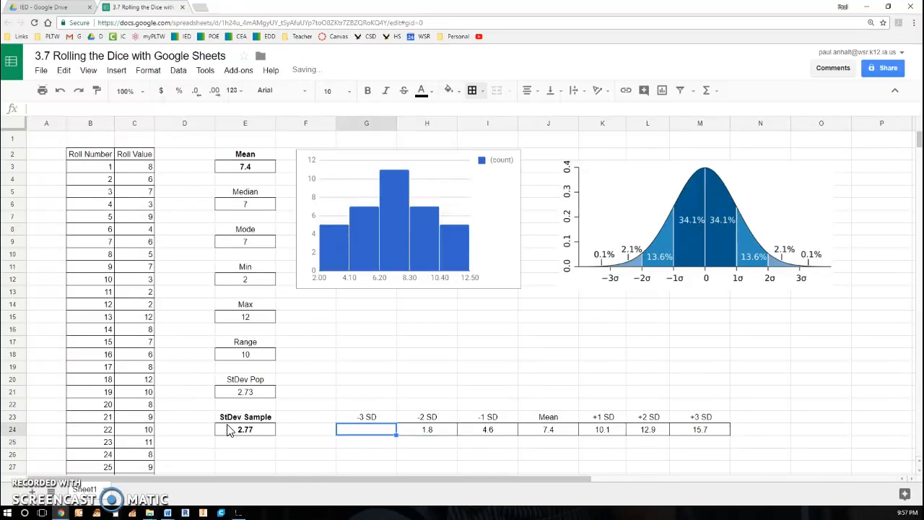
pyautogui.write('=')
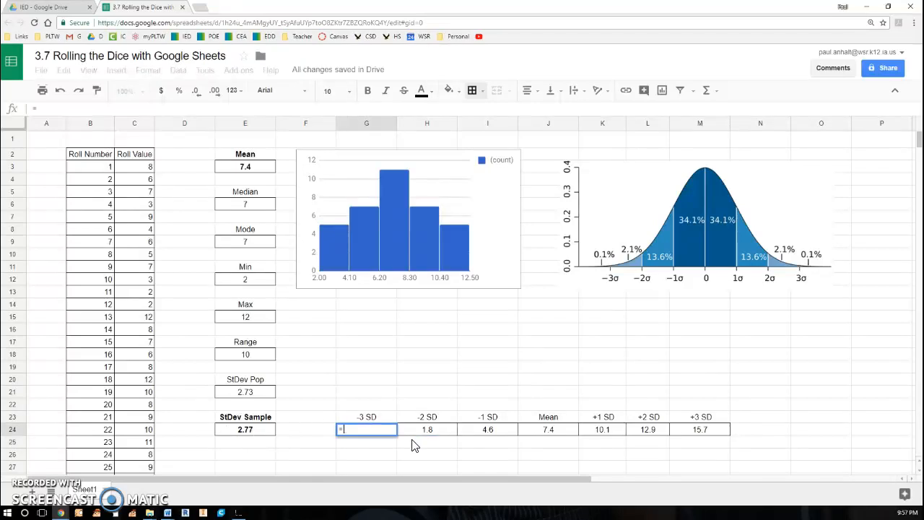
pyautogui.click(566, 435)
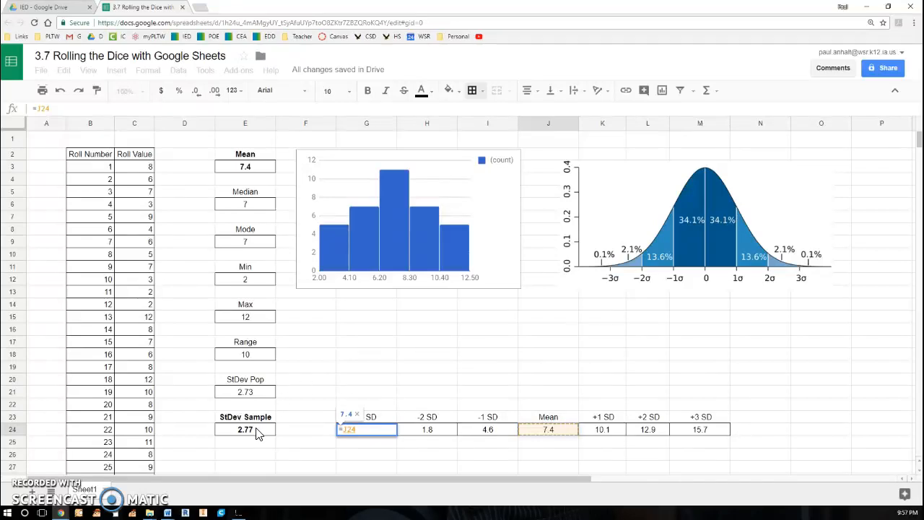
pyautogui.write('-3*')
pyautogui.click(259, 432)
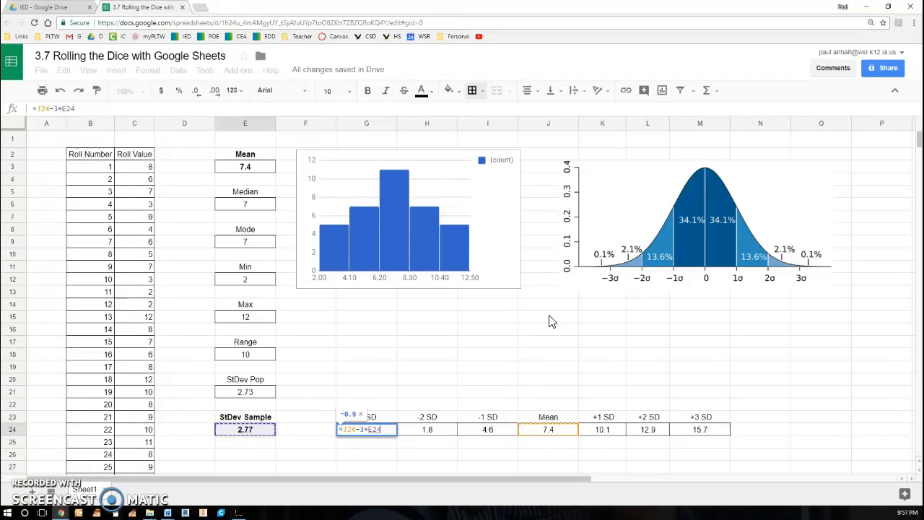
pyautogui.press('Return')
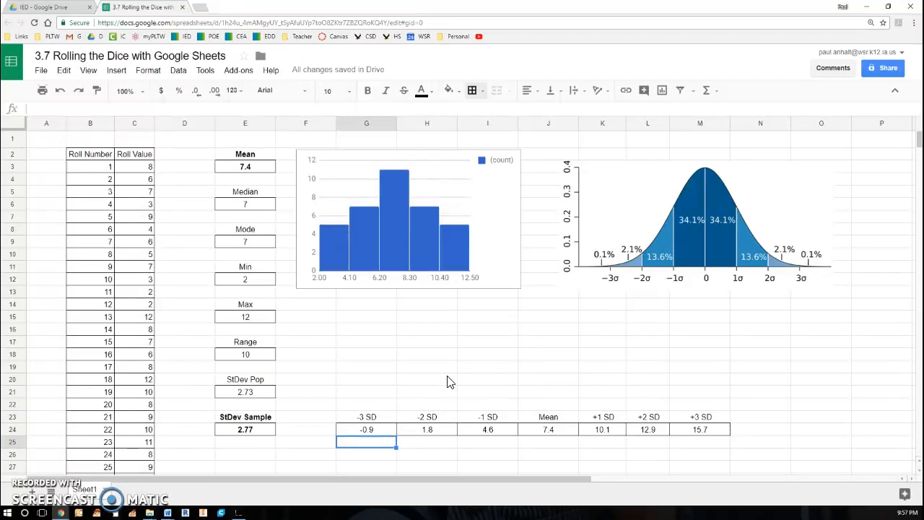
pyautogui.click(704, 430)
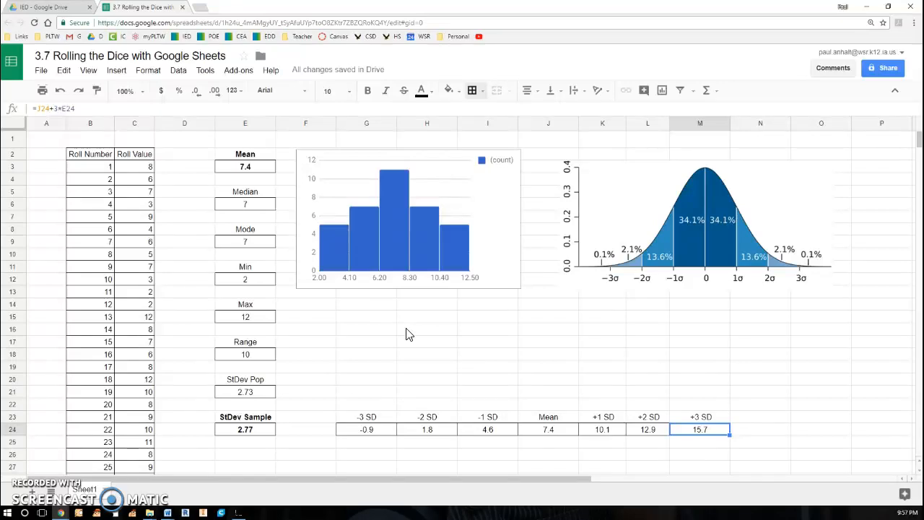